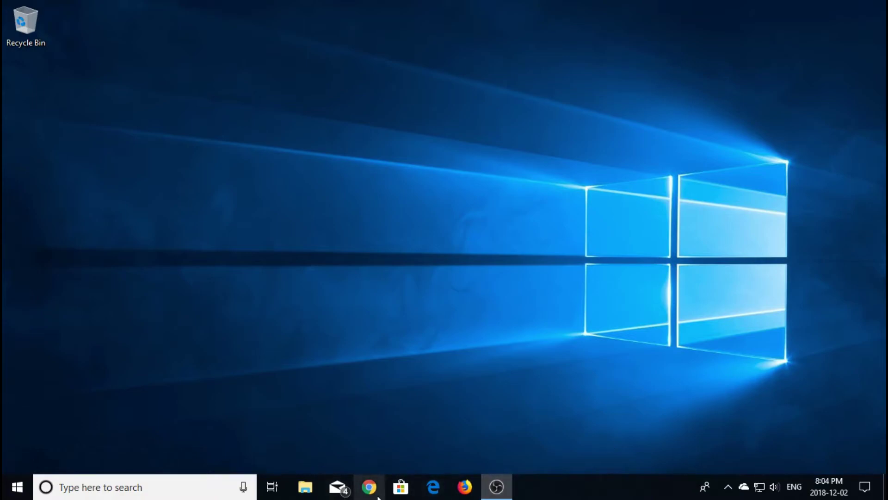
# Open Chrome and go to the LightBurn Software website, lightburnsoftware.com.
pyautogui.click(369, 487)
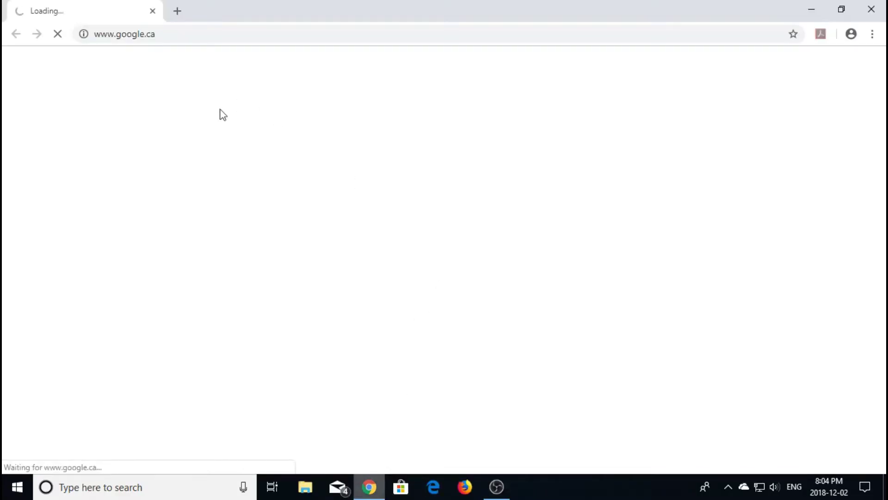
pyautogui.click(200, 36)
pyautogui.click(199, 37)
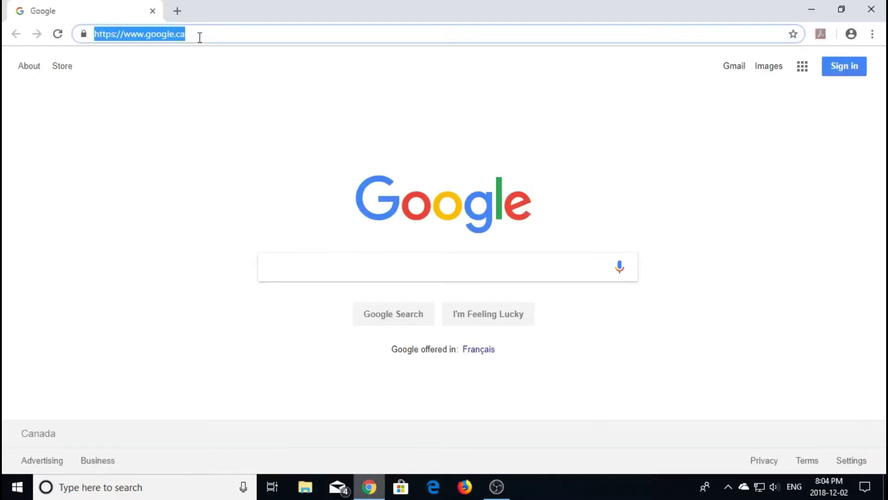
pyautogui.write('www.li')
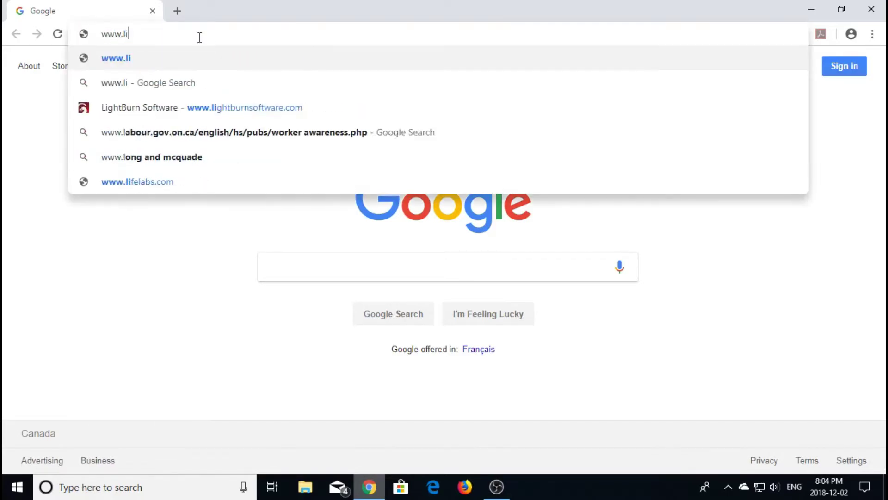
pyautogui.write('ghth')
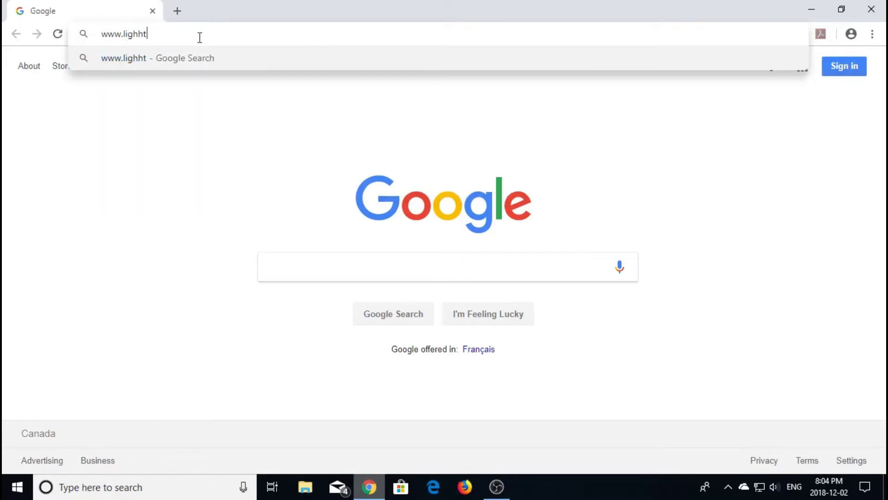
pyautogui.press('BackSpace')
pyautogui.press('BackSpace')
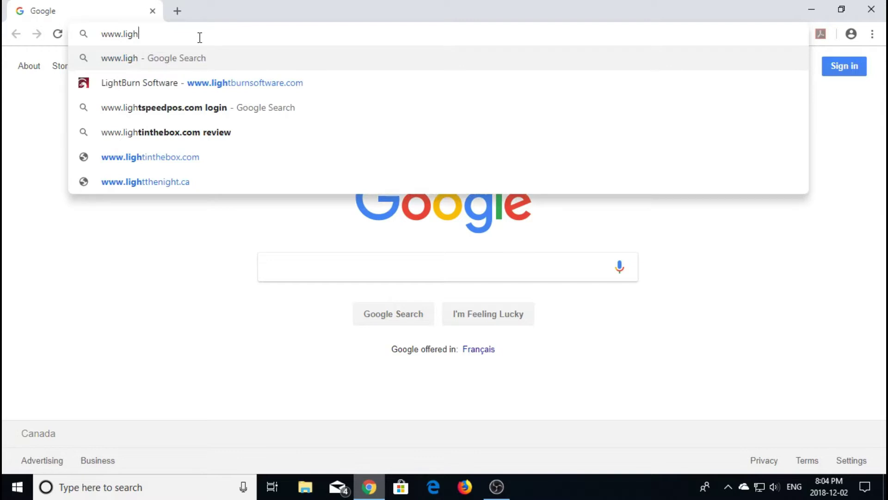
pyautogui.press('Down')
pyautogui.press('Return')
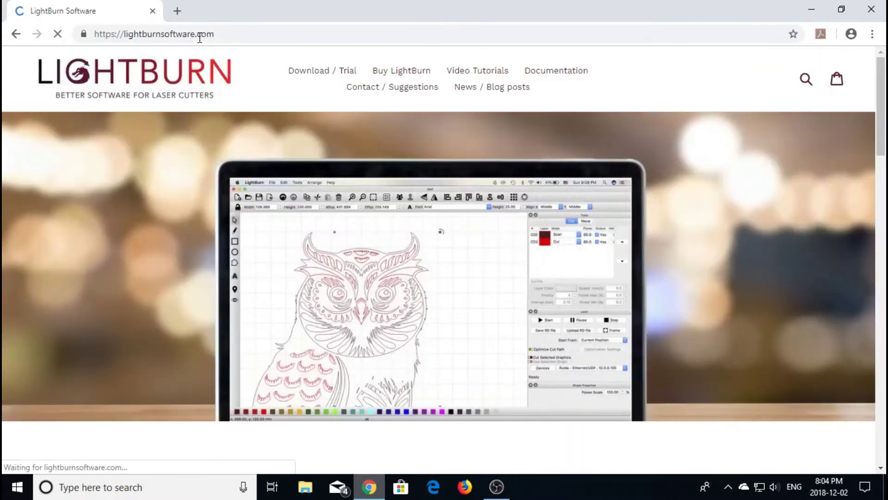
# Download the Windows 64-bit version of LightBurn V0.8.06 from the site's download and trial page.
pyautogui.click(313, 75)
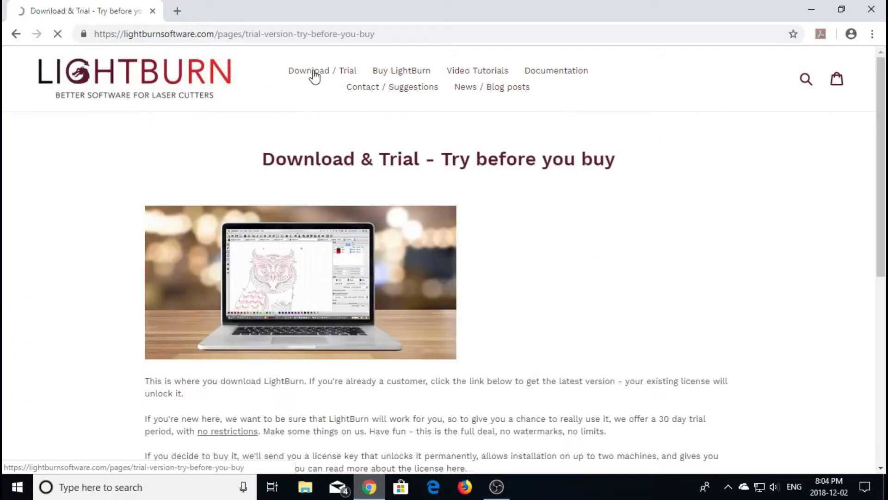
pyautogui.scroll(-7, 588, 264)
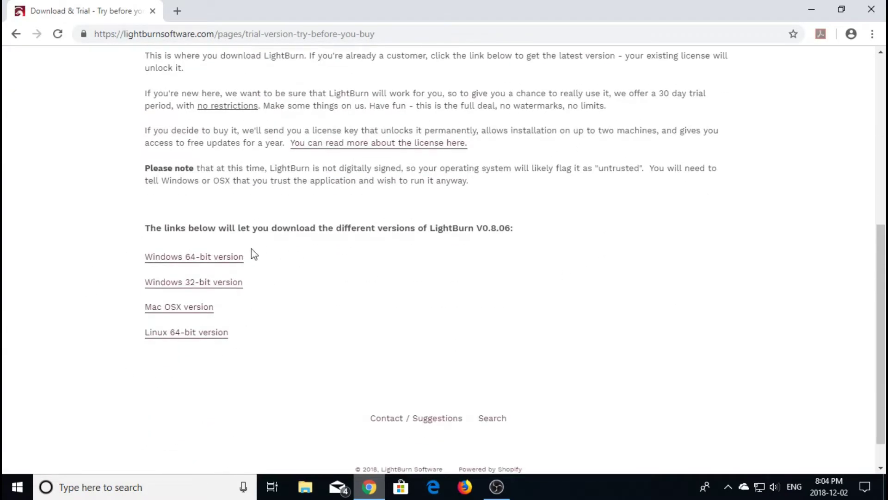
pyautogui.click(224, 262)
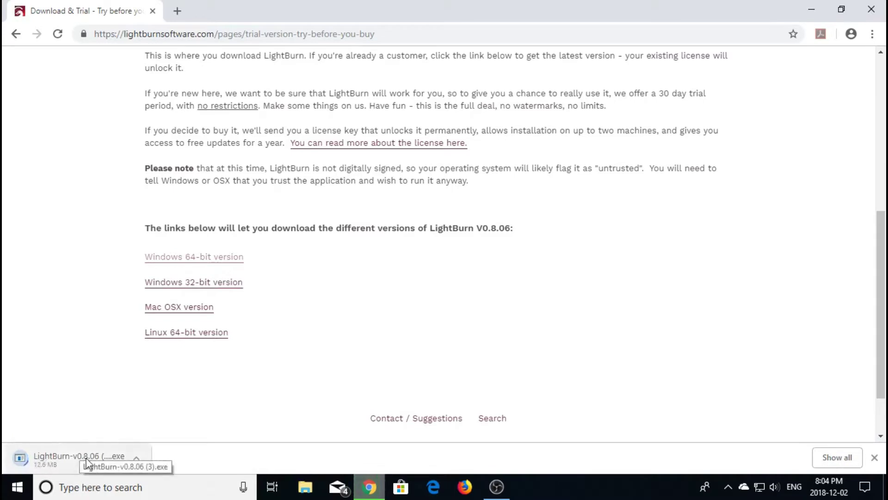
# Launch the downloaded LightBurn installer and allow it to run anyway despite the Windows SmartScreen block.
pyautogui.click(60, 460)
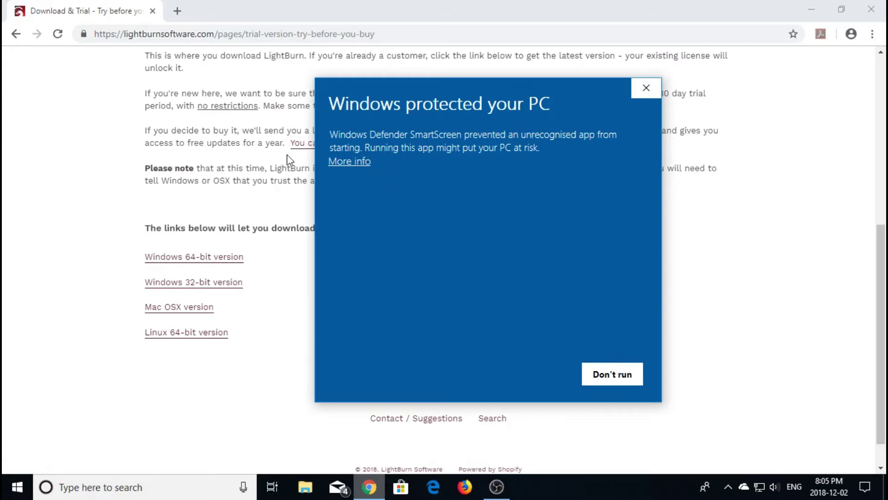
pyautogui.click(354, 162)
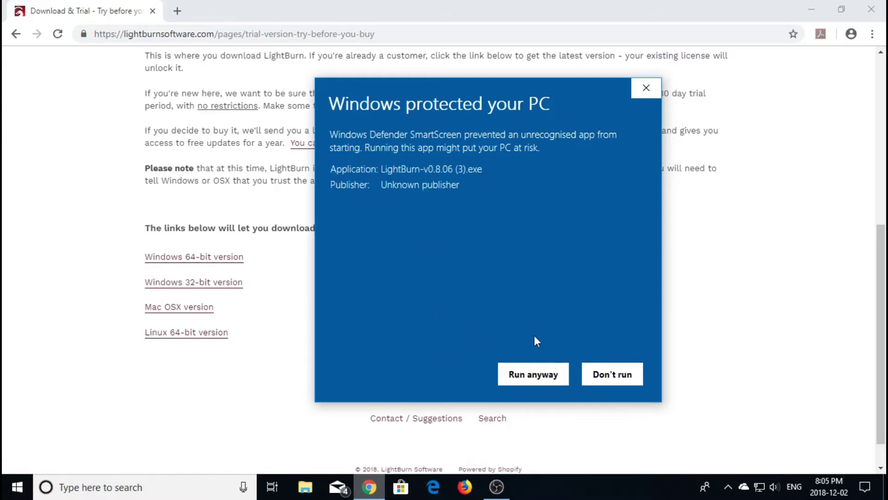
pyautogui.click(532, 373)
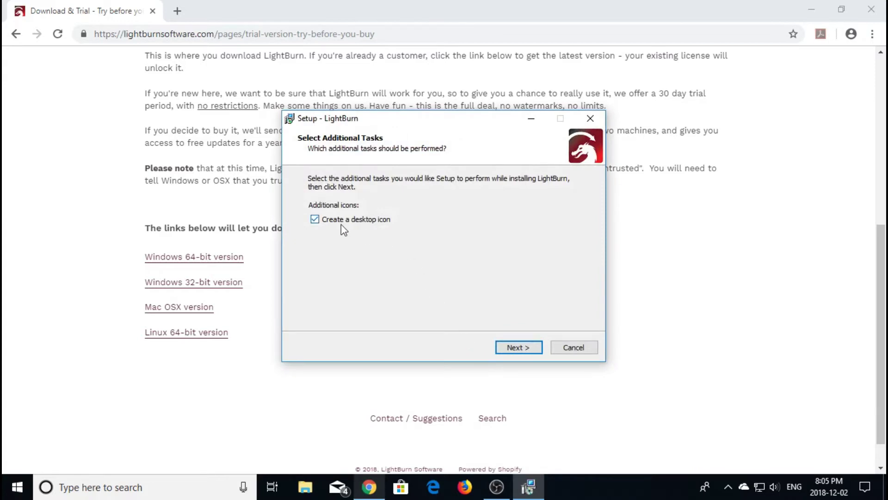
# Install LightBurn with the desktop icon option enabled, then finish setup with LightBurn.exe set to run.
pyautogui.click(315, 219)
pyautogui.click(316, 220)
pyautogui.click(521, 346)
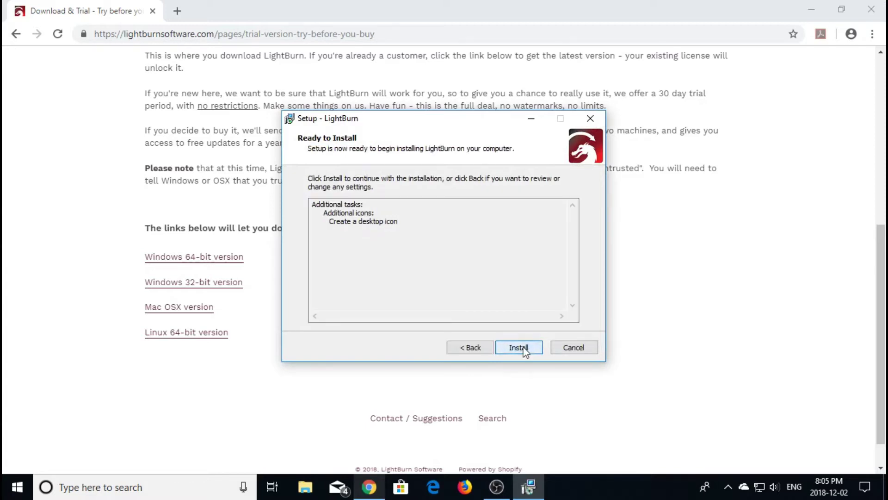
pyautogui.click(526, 348)
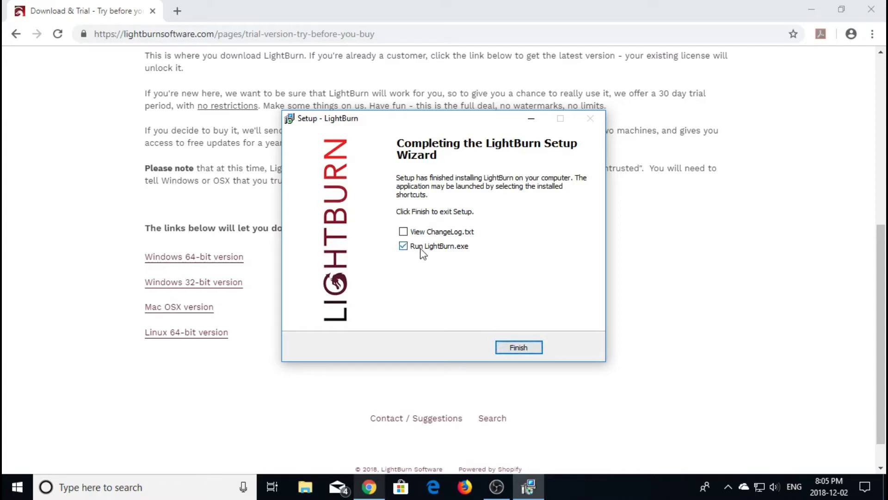
pyautogui.click(518, 351)
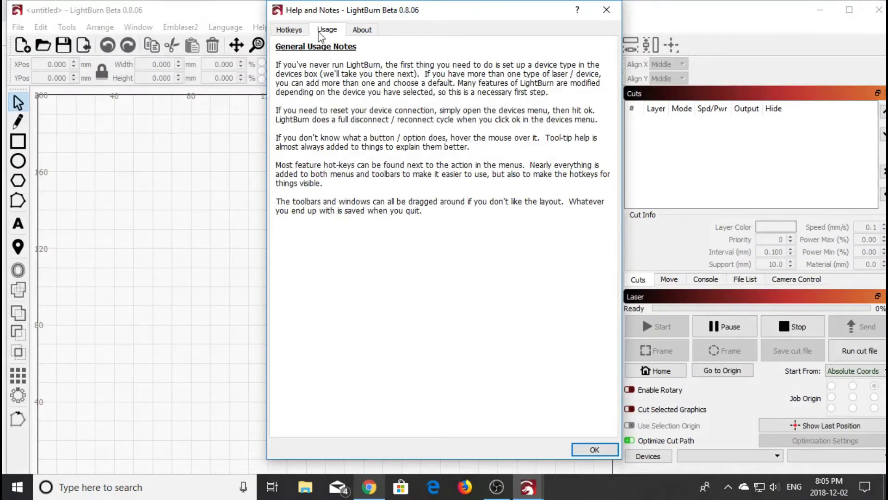
# Look through the hotkeys, about and general usage notes in the startup help, then close it.
pyautogui.click(303, 28)
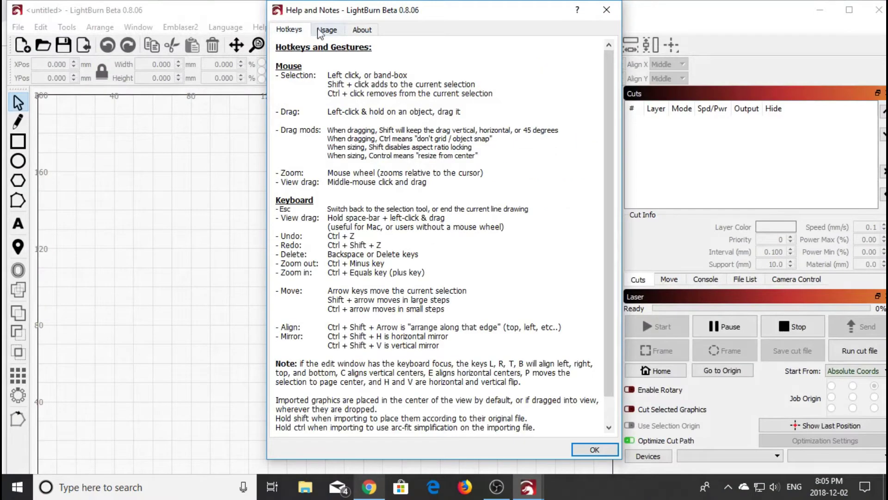
pyautogui.click(362, 29)
pyautogui.click(320, 34)
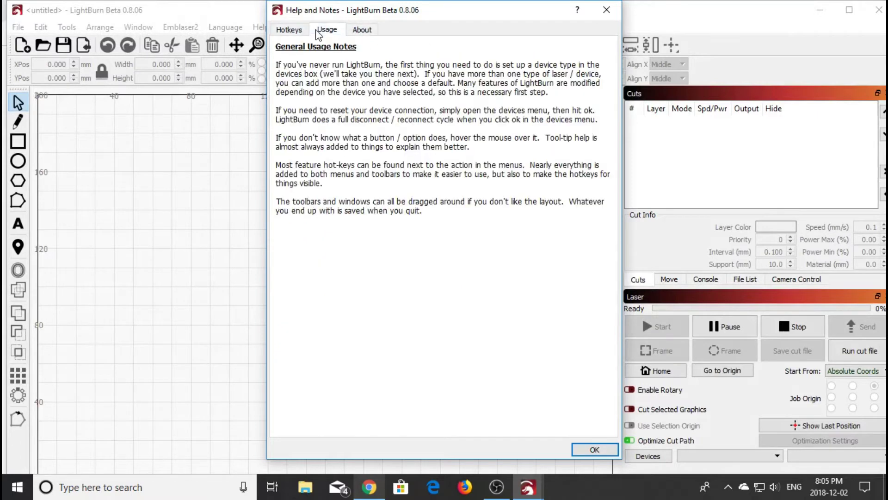
pyautogui.click(594, 449)
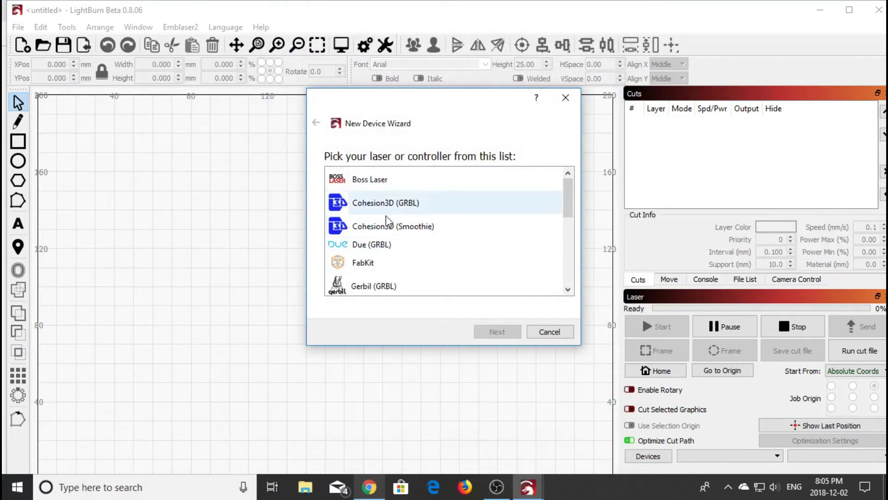
# Look through the list of supported lasers and controllers in the New Device Wizard.
pyautogui.click(464, 211)
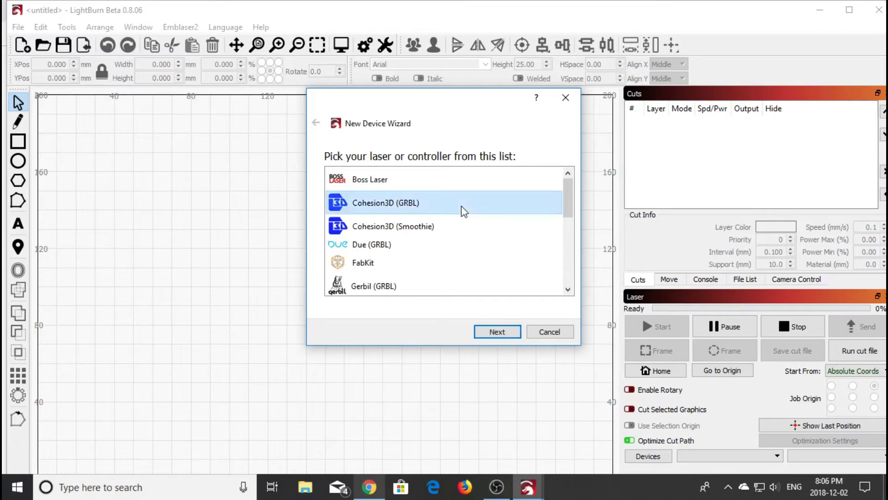
pyautogui.click(449, 228)
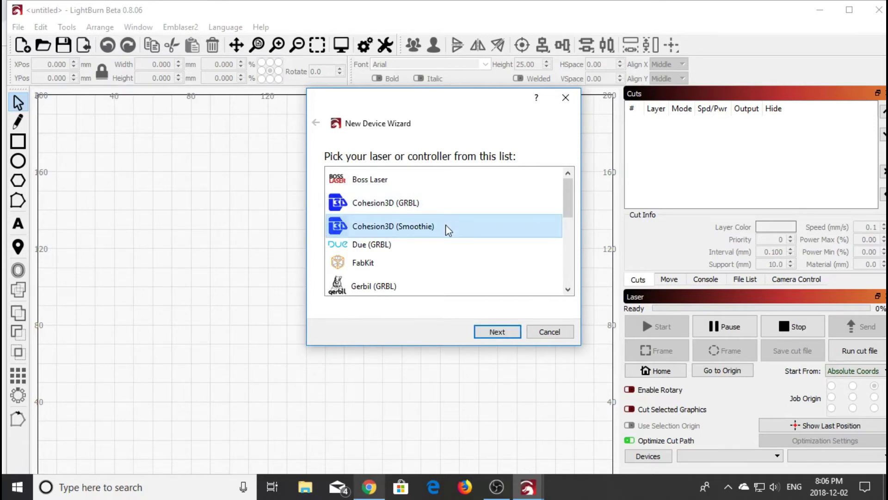
pyautogui.scroll(-1, 449, 230)
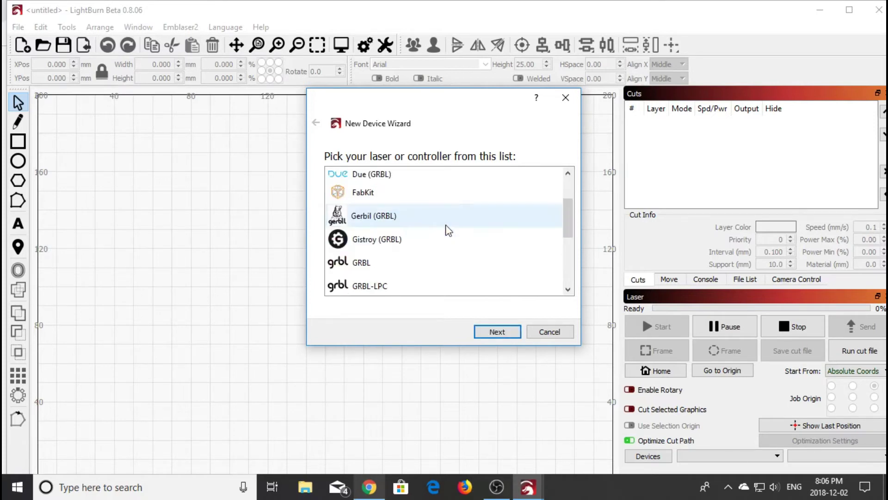
pyautogui.click(403, 180)
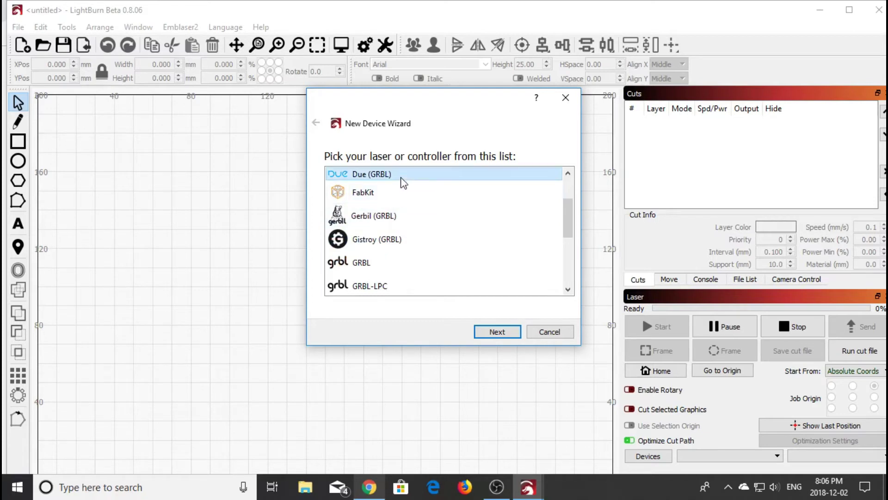
pyautogui.click(397, 198)
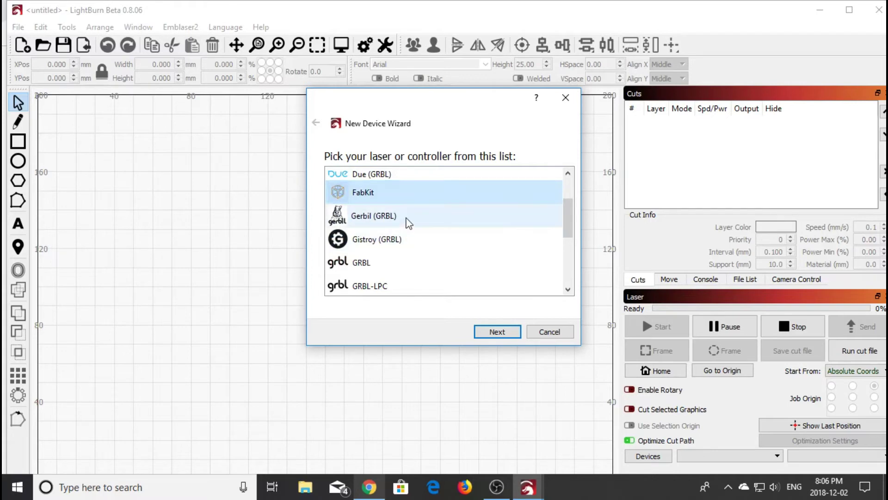
pyautogui.click(408, 222)
pyautogui.click(413, 247)
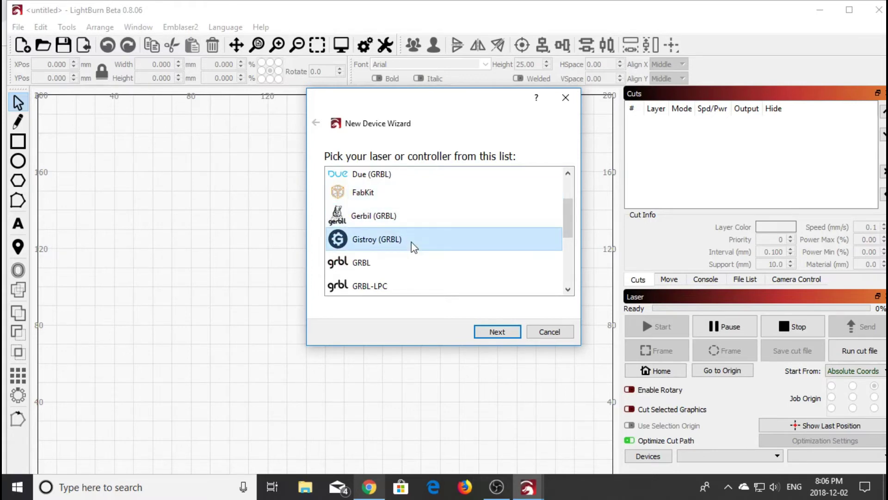
pyautogui.scroll(-2, 414, 248)
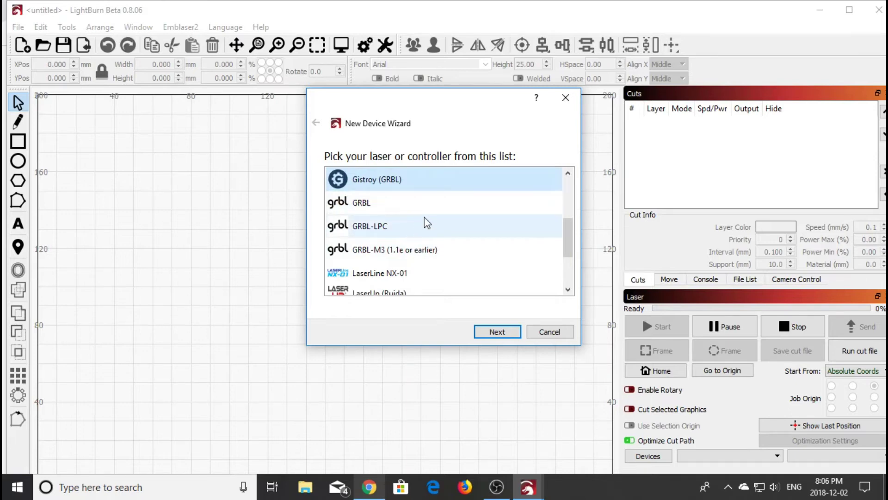
pyautogui.scroll(-1, 425, 222)
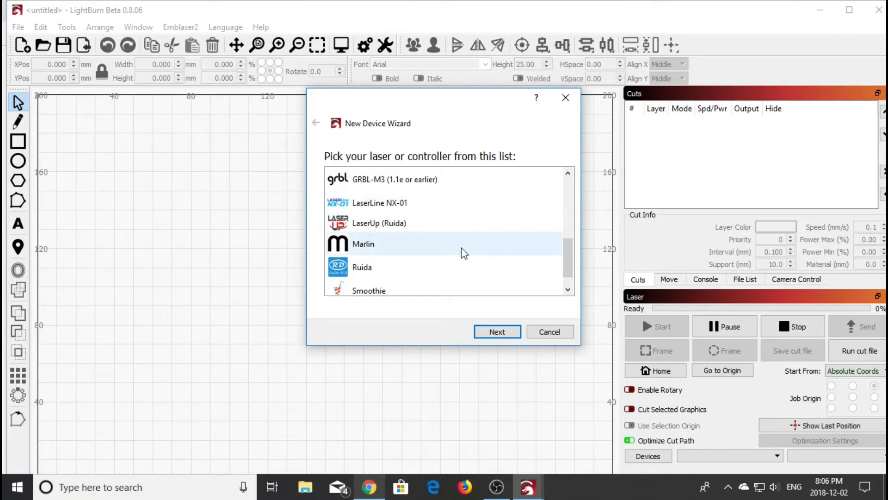
pyautogui.scroll(4, 459, 263)
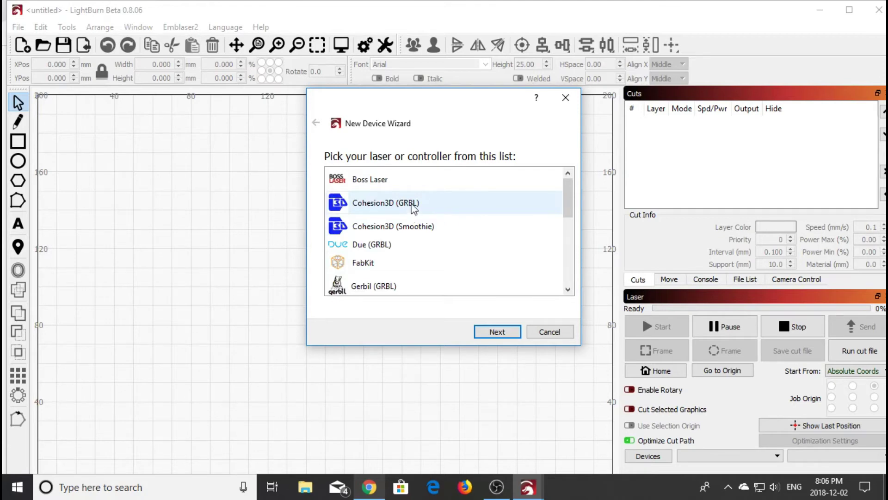
# Choose Cohesion3D (Smoothie) as the laser controller and connect to it over Serial/USB.
pyautogui.click(405, 230)
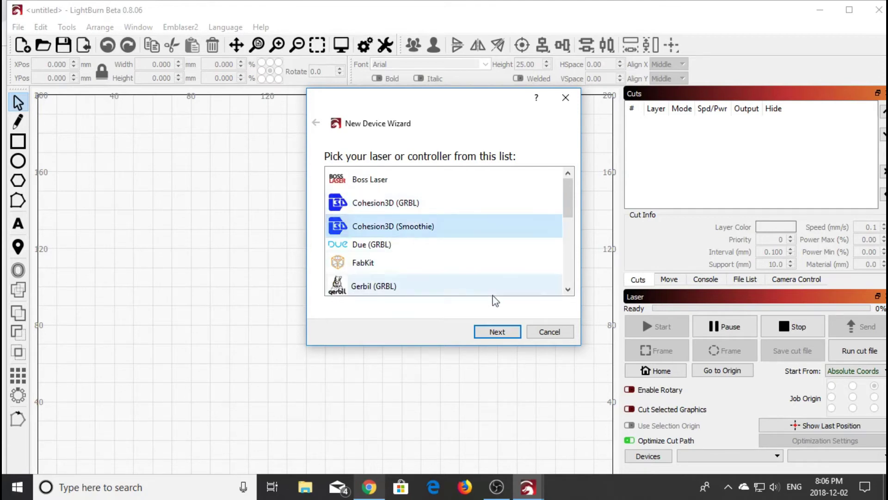
pyautogui.click(499, 334)
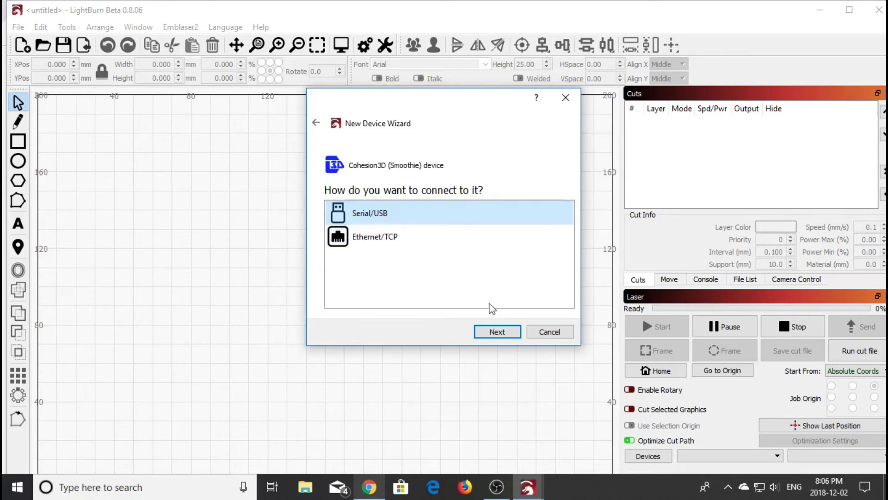
pyautogui.click(499, 332)
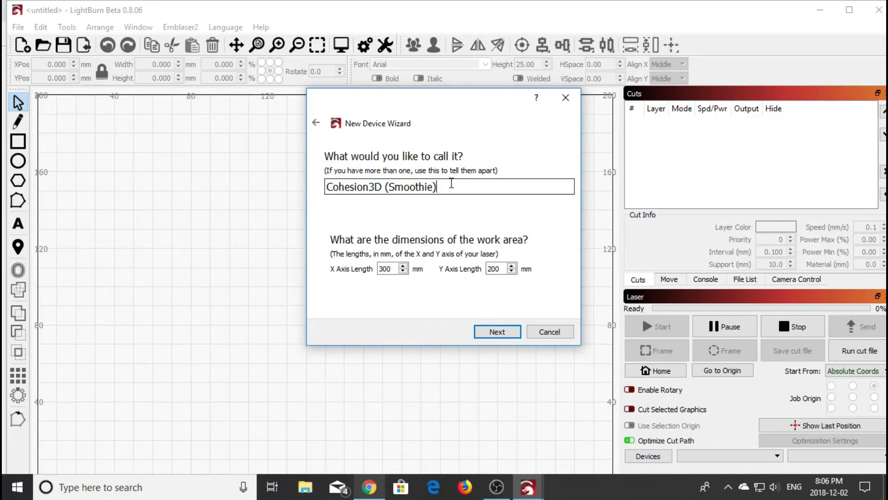
# Accept the device name Cohesion3D (Smoothie) and a work area of 300 mm in X by 200 mm in Y.
pyautogui.click(396, 270)
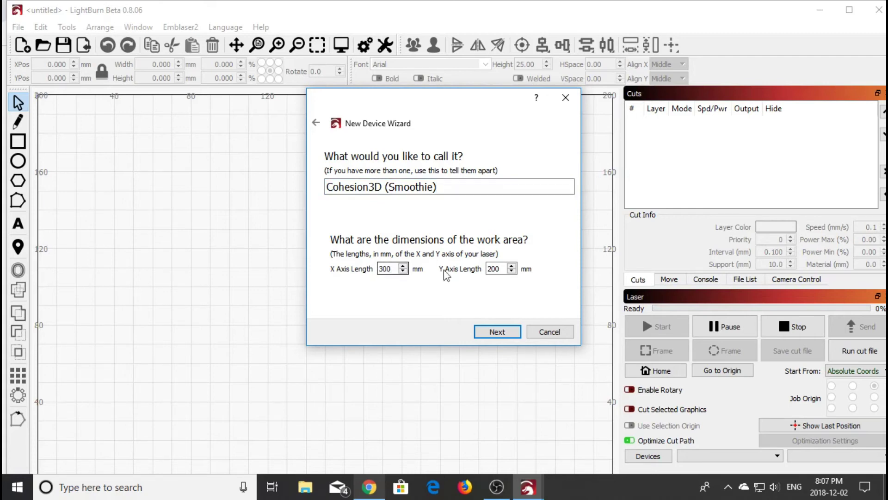
pyautogui.click(498, 270)
pyautogui.click(400, 273)
pyautogui.click(499, 332)
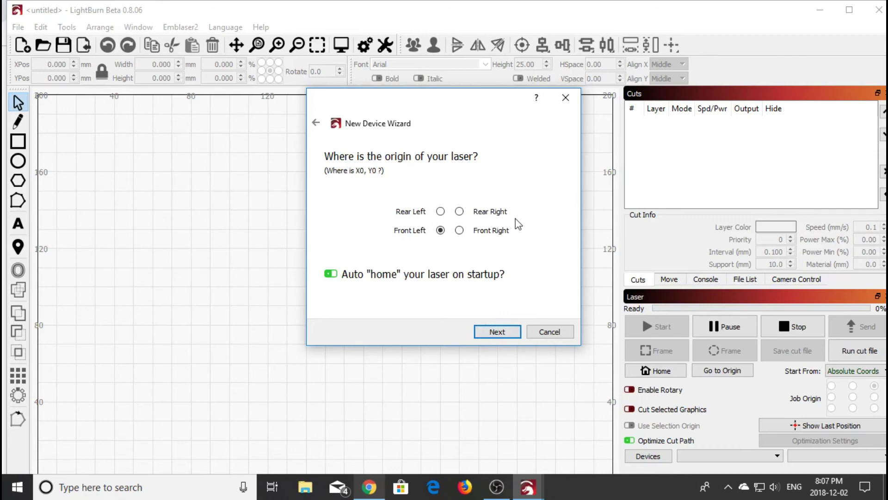
# Set the laser origin to front left, keep auto-home on startup enabled, and add the new device.
pyautogui.click(440, 212)
pyautogui.click(440, 231)
pyautogui.click(507, 338)
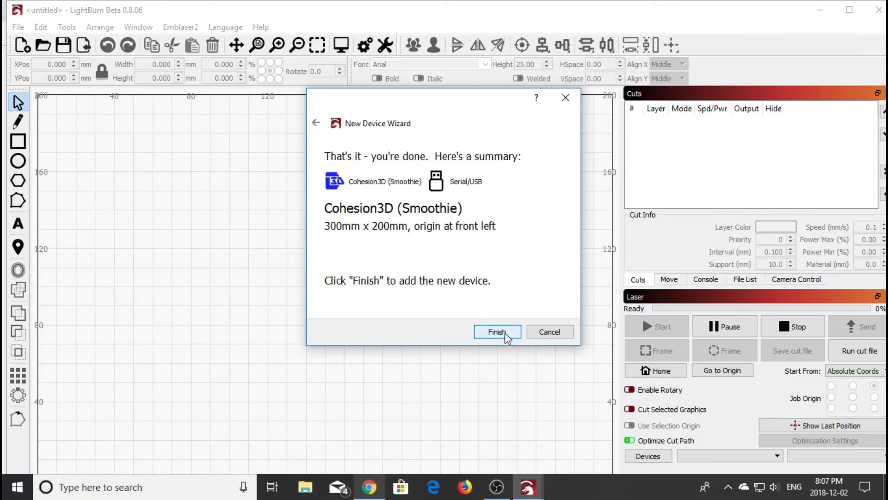
pyautogui.click(504, 333)
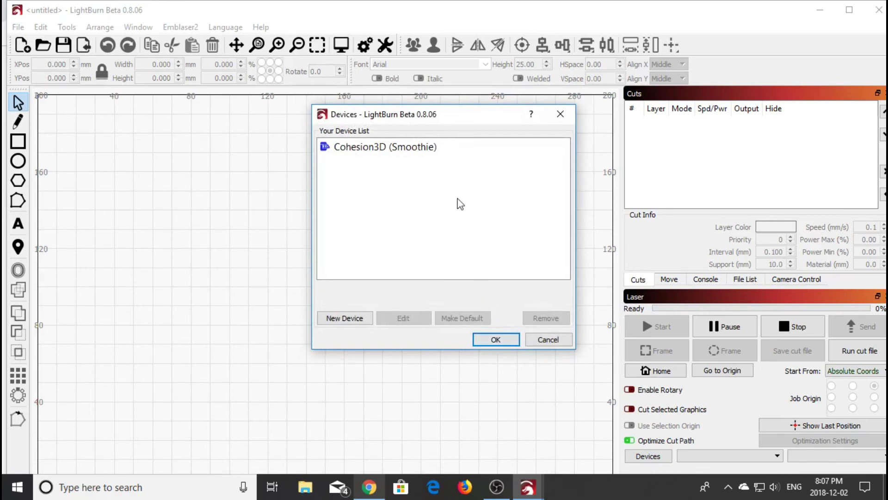
# Make the Cohesion3D (Smoothie) the default device and accept the device list.
pyautogui.click(419, 153)
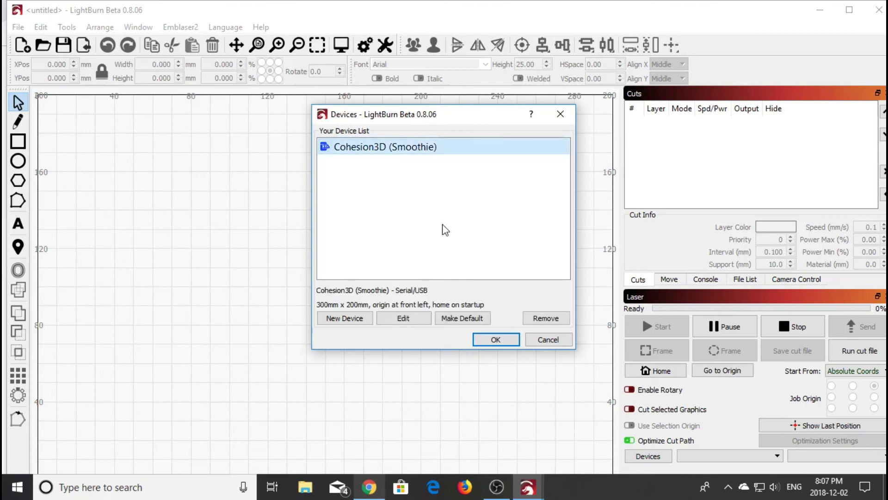
pyautogui.click(468, 319)
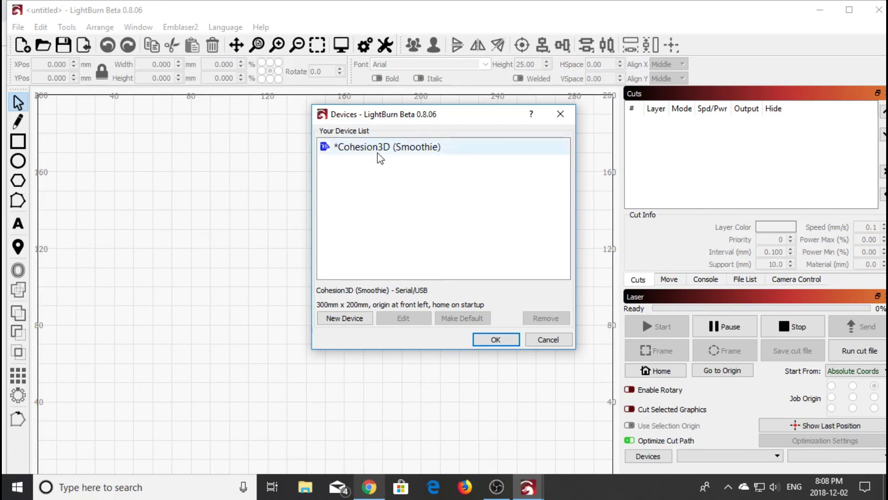
pyautogui.click(501, 342)
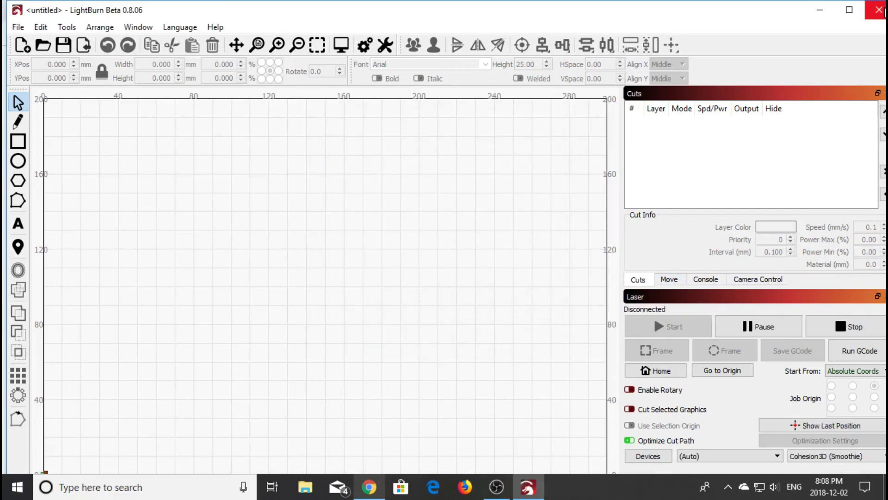